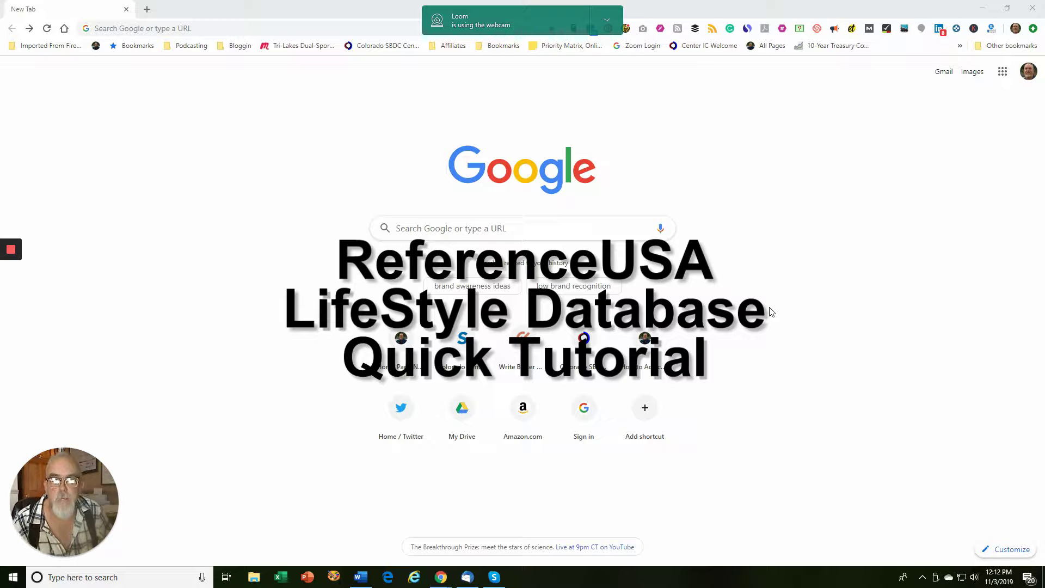
# Open the Pikes Peak Library District website at ppld.org.
pyautogui.click(213, 28)
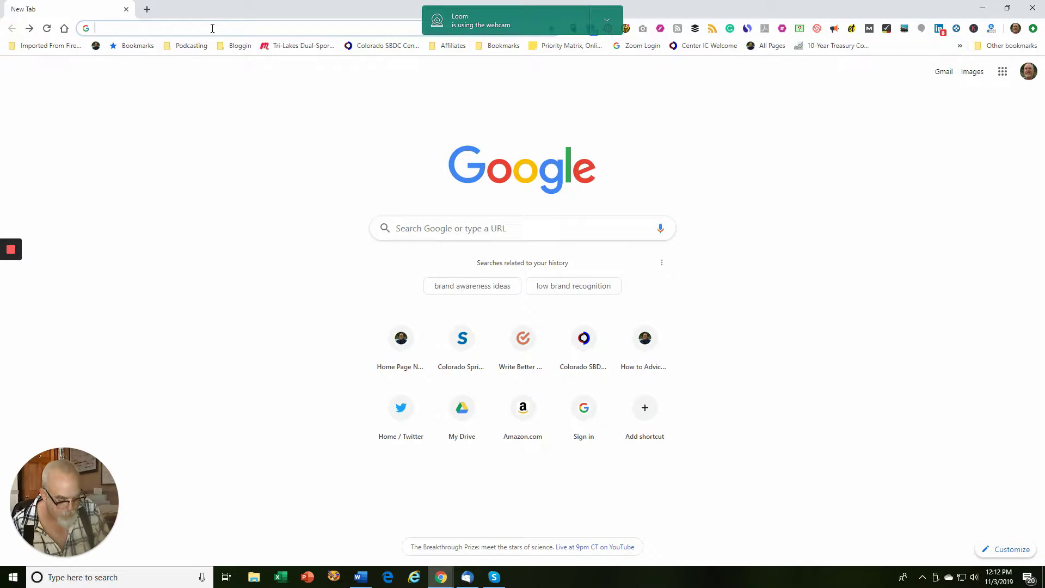
pyautogui.write('ppld.or')
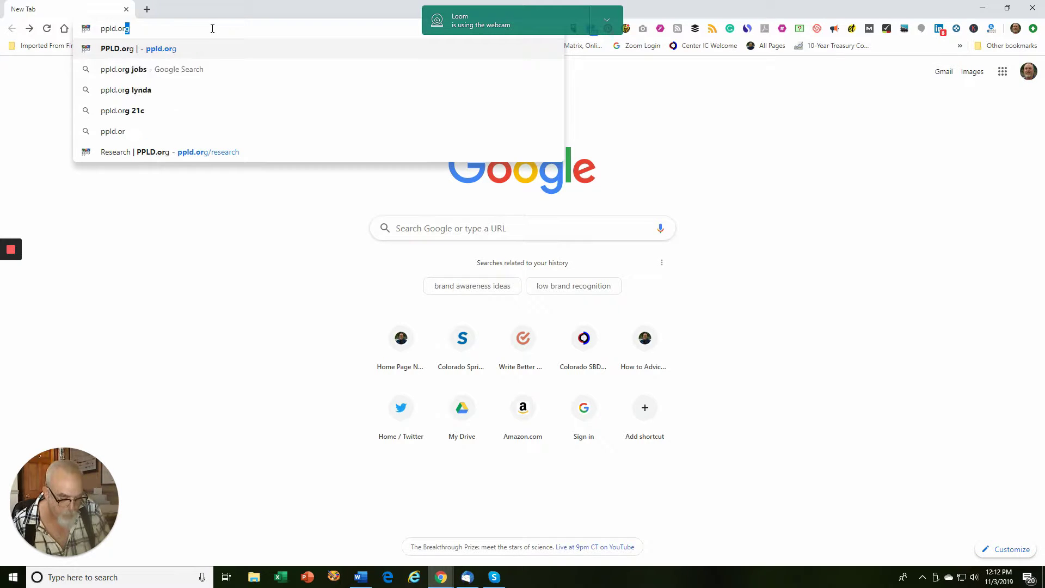
pyautogui.write('g')
pyautogui.press('Return')
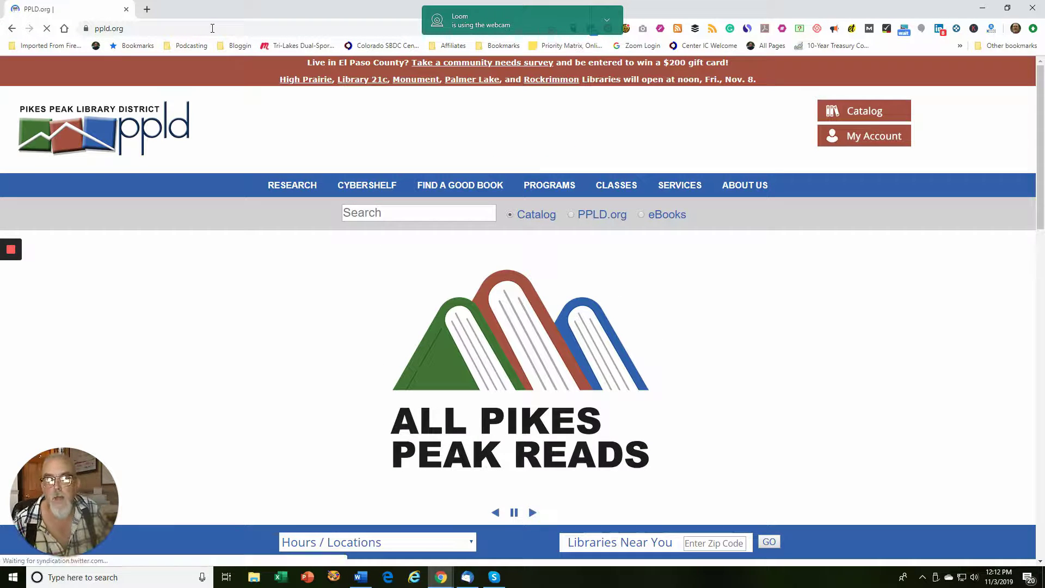
# Open the library's research resources and choose the Business / Finance subject.
pyautogui.click(294, 191)
pyautogui.scroll(-5, 327, 371)
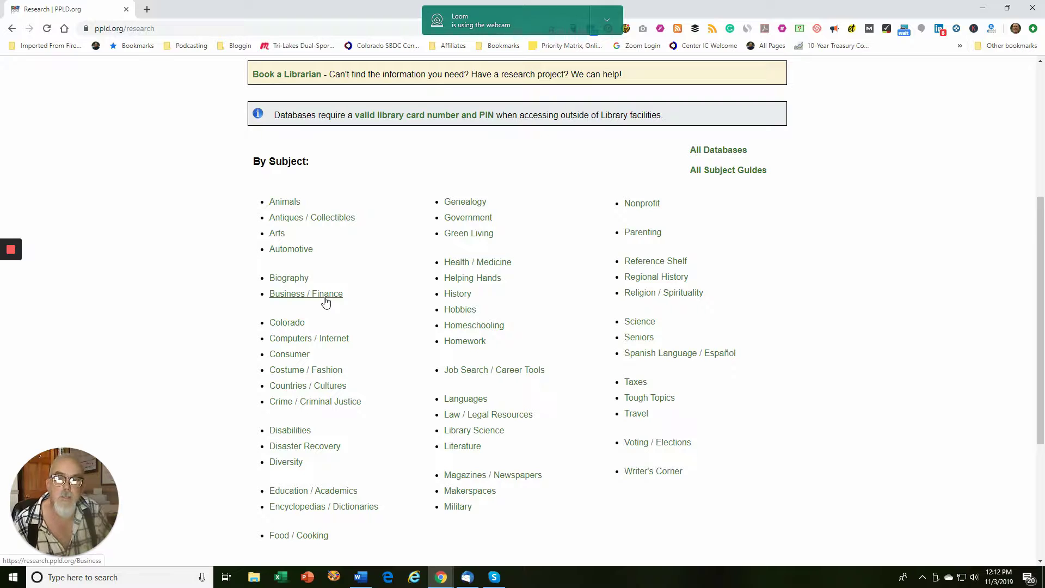
pyautogui.scroll(2, 326, 302)
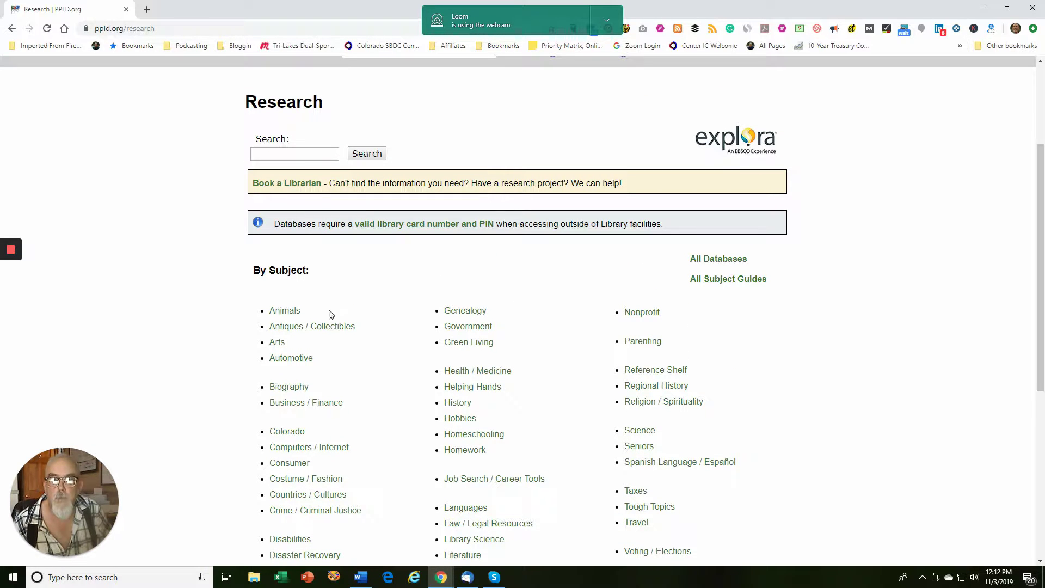
pyautogui.click(325, 403)
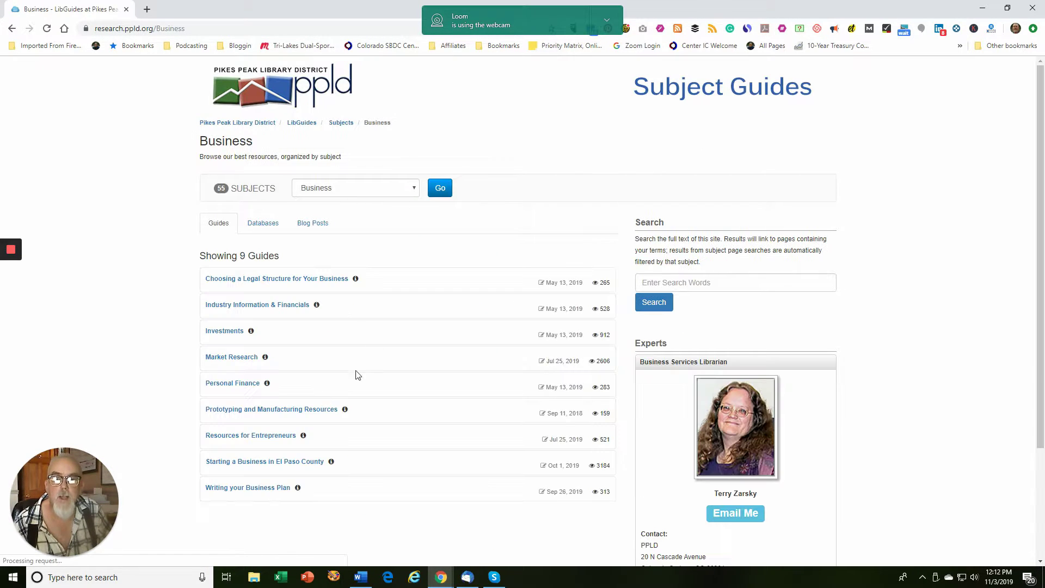
# Show the databases for the Business subject and open Reference USA.
pyautogui.click(265, 225)
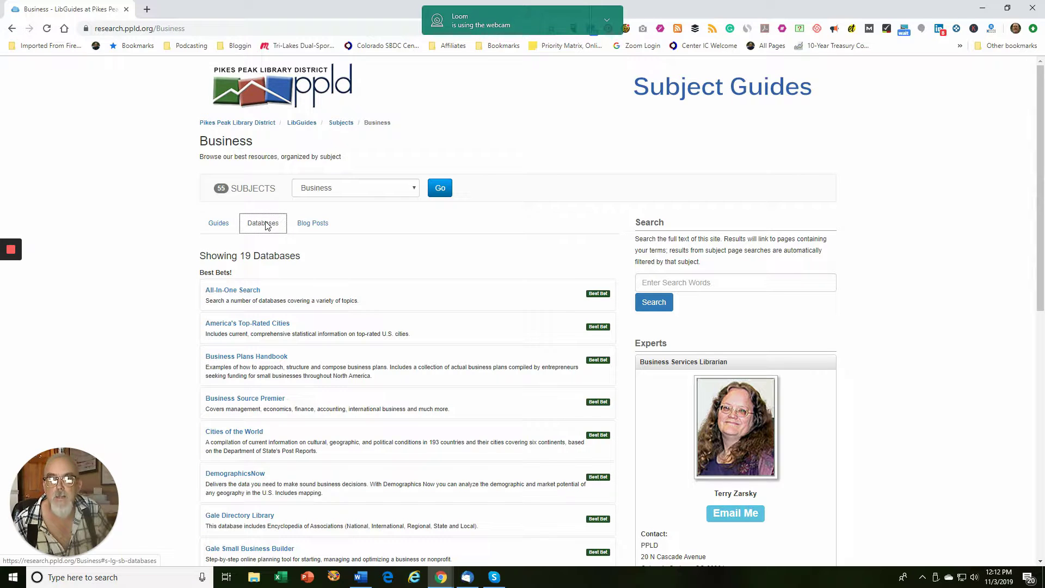
pyautogui.scroll(-4, 283, 256)
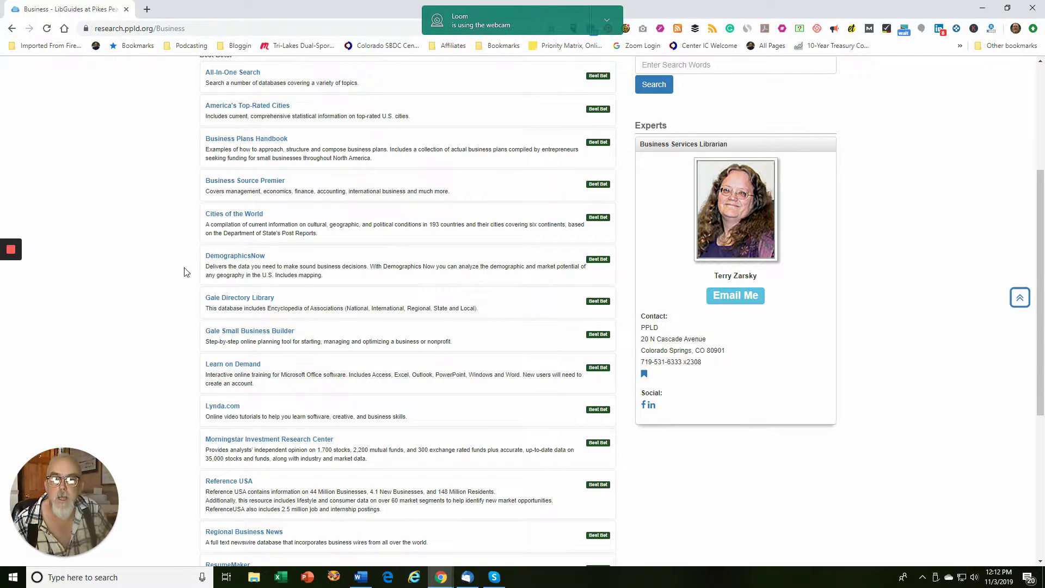
pyautogui.scroll(-2, 240, 431)
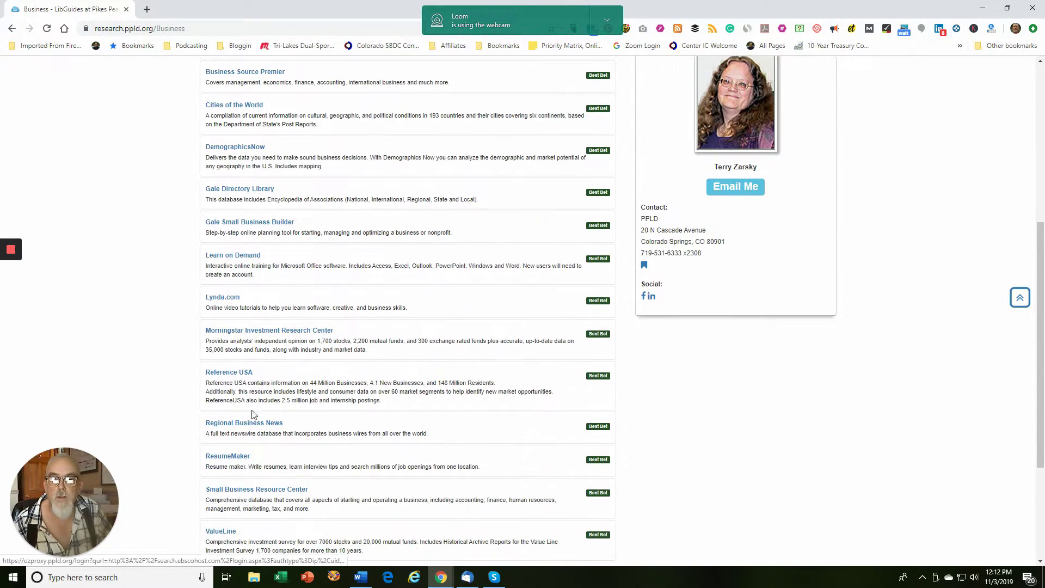
pyautogui.click(229, 373)
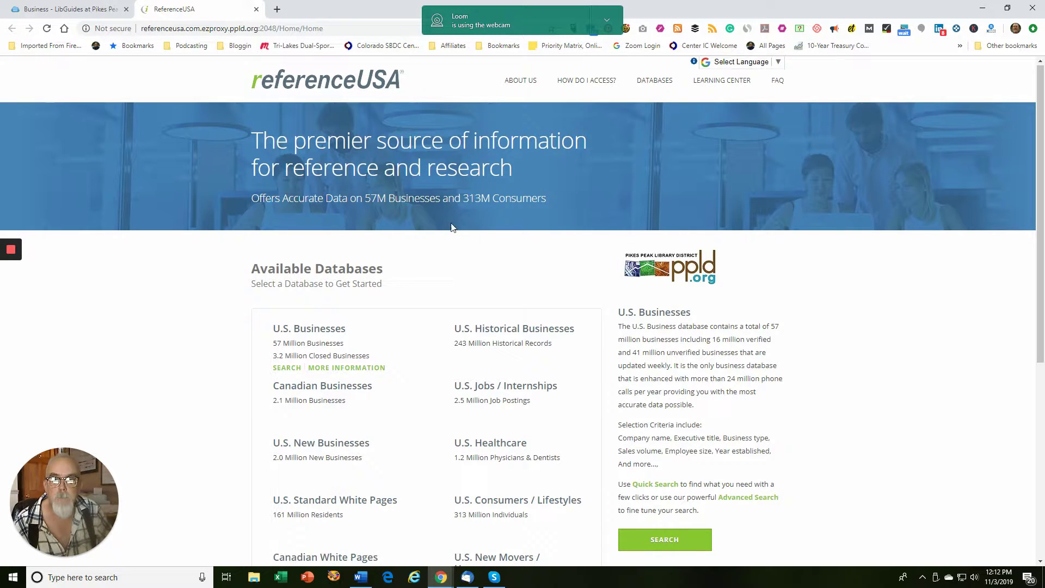
# Open the U.S. Consumers / Lifestyles database from the available databases.
pyautogui.scroll(-2, 486, 180)
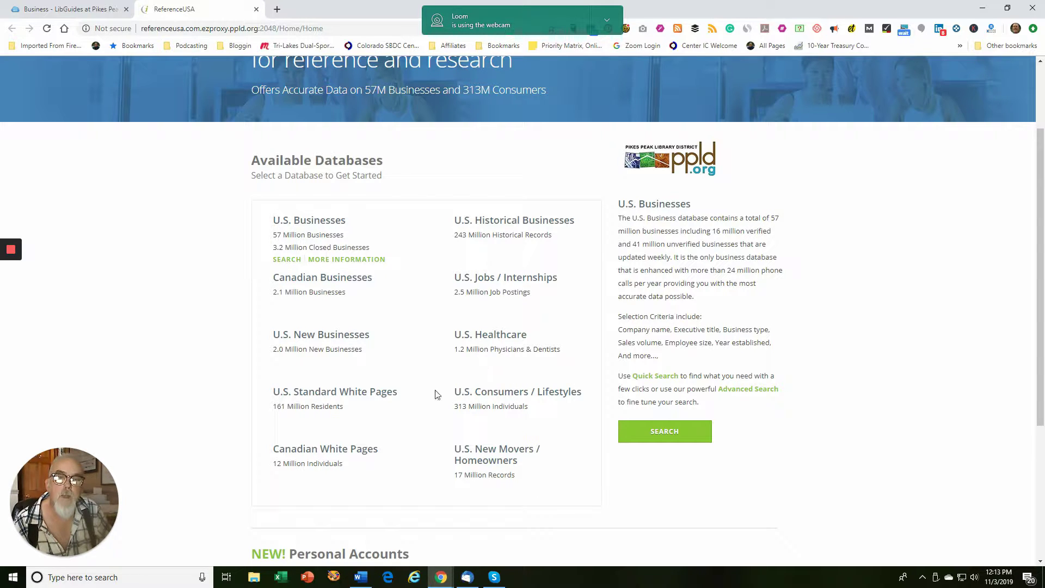
pyautogui.moveTo(510, 414)
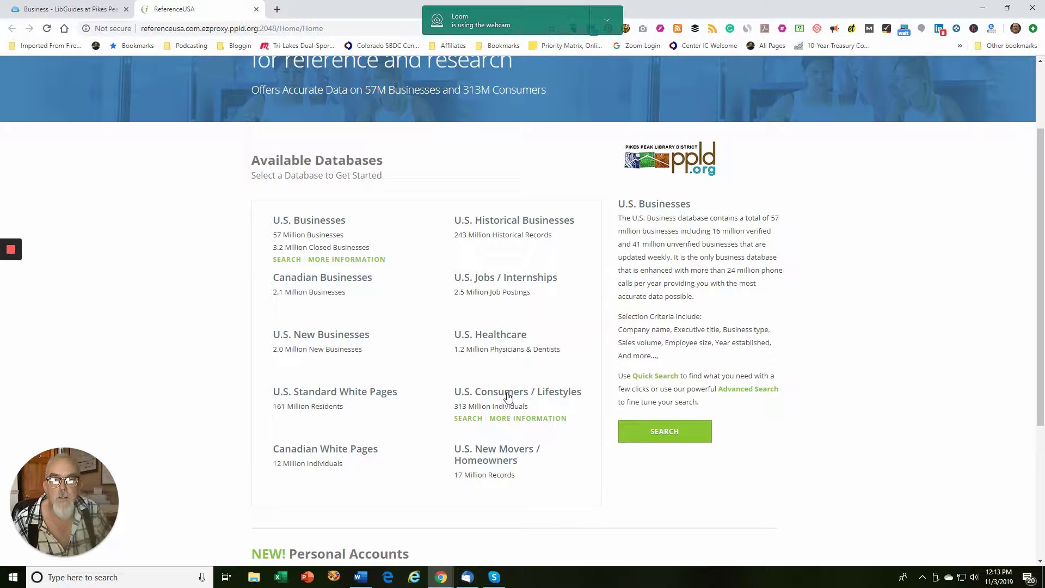
pyautogui.click(508, 396)
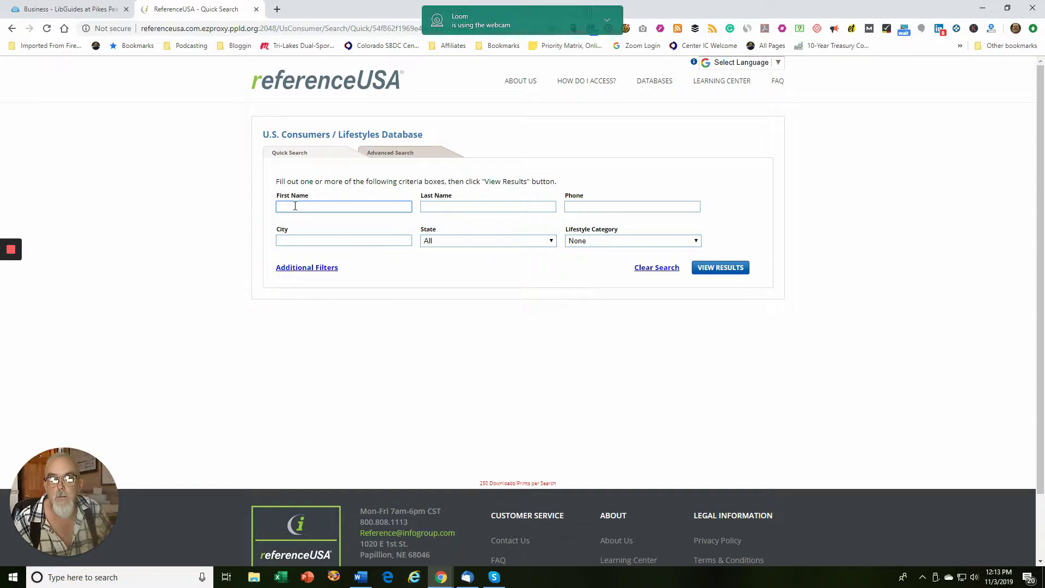
# Run a quick search using the person's first and last name with the state set to Colorado.
pyautogui.click(295, 206)
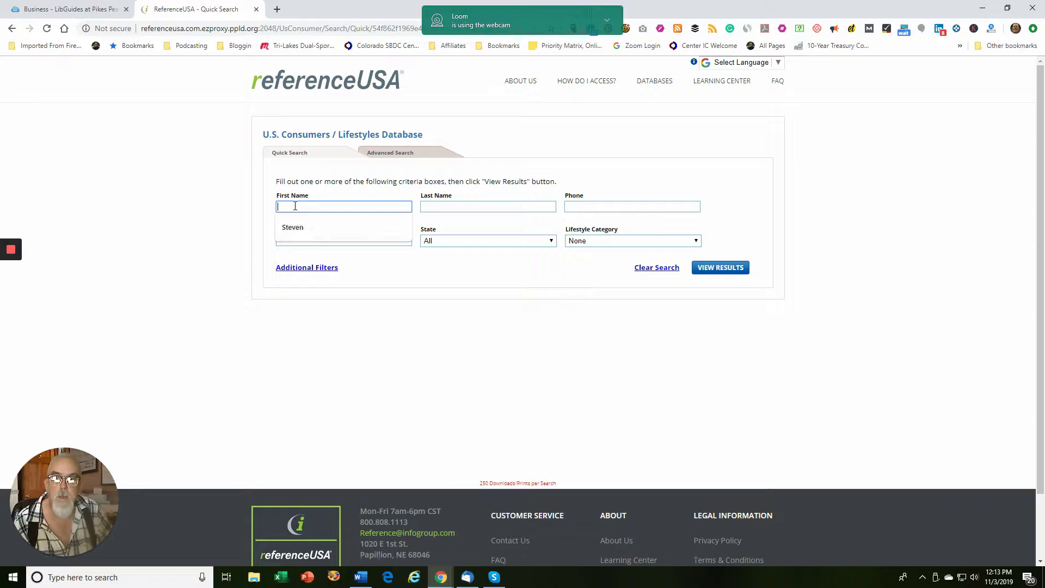
pyautogui.click(292, 230)
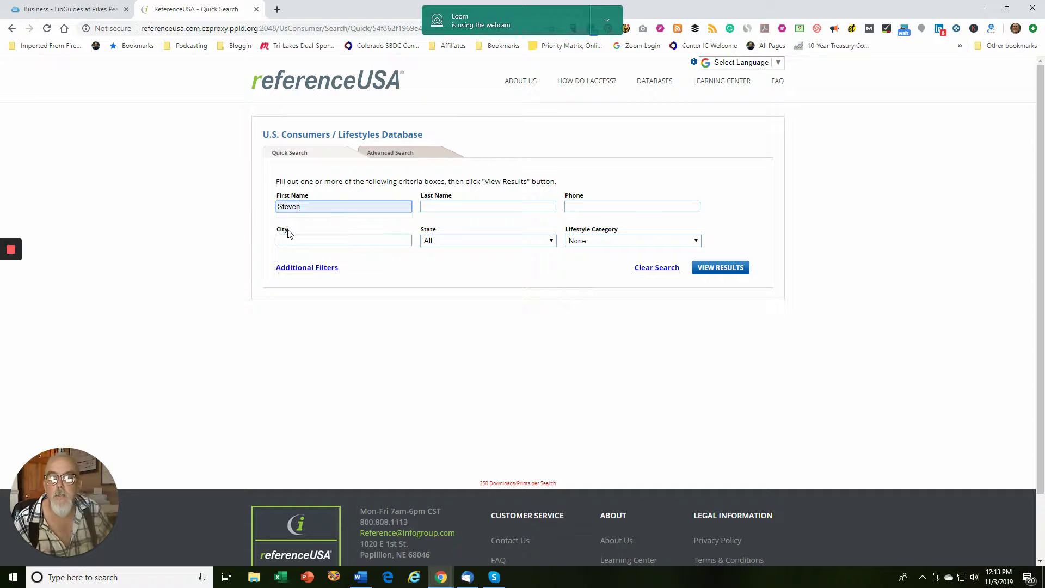
pyautogui.click(442, 208)
pyautogui.click(433, 227)
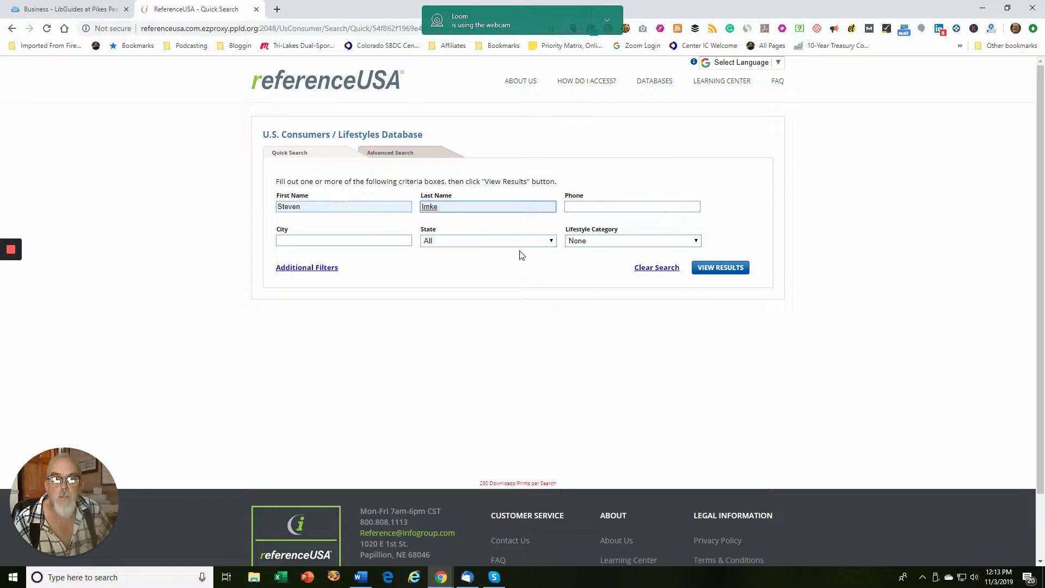
pyautogui.click(550, 241)
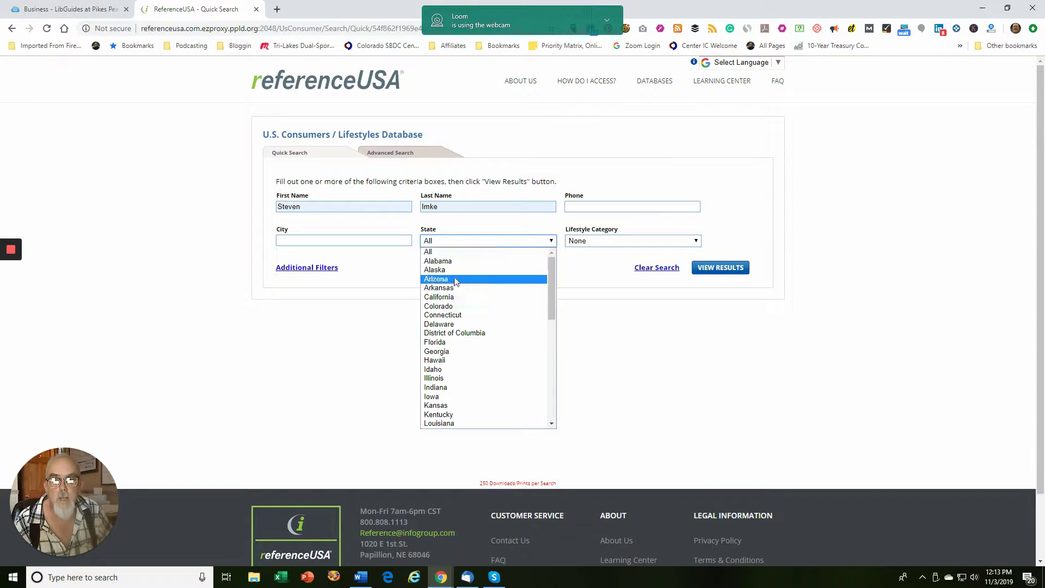
pyautogui.click(443, 307)
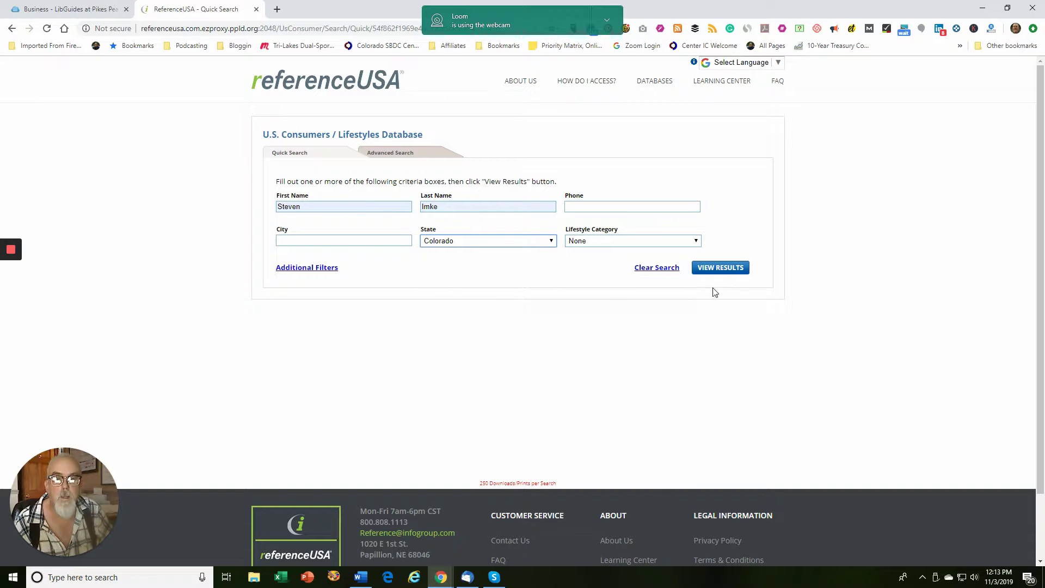
pyautogui.click(730, 271)
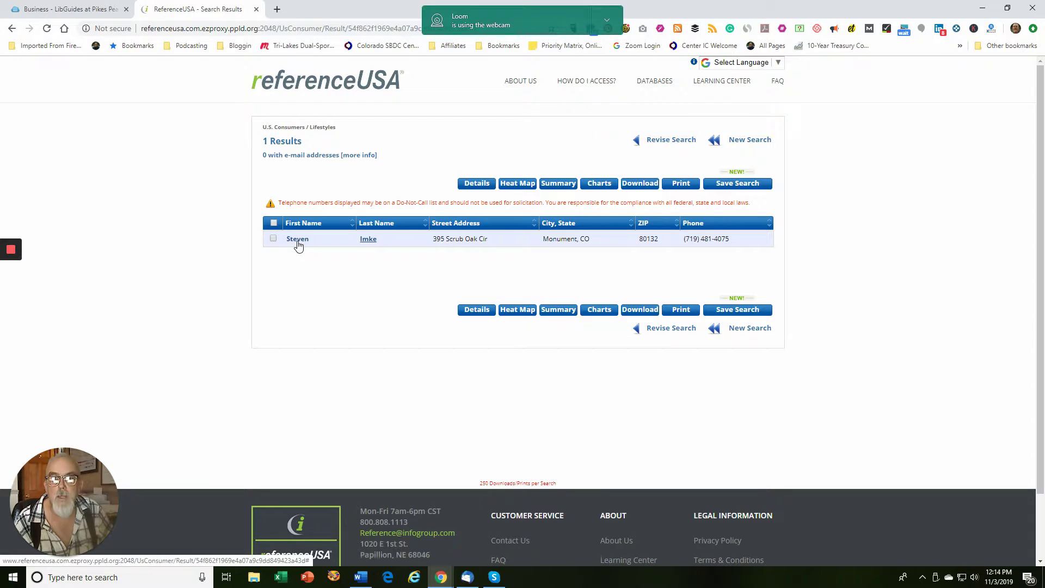
# Open the found person's record and examine the resident, neighborhood and lifestyle interest details.
pyautogui.click(294, 243)
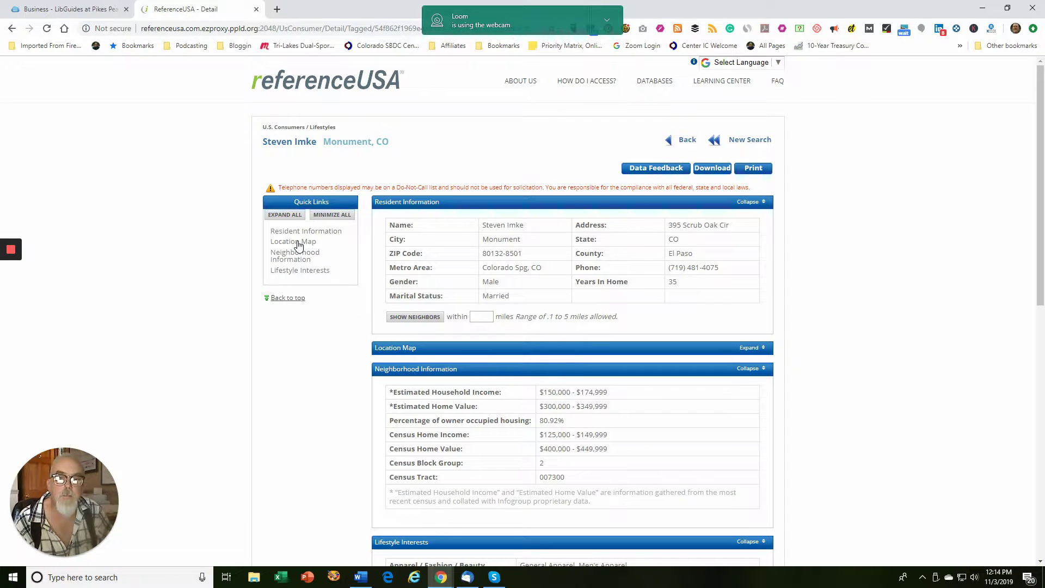
pyautogui.scroll(-4, 590, 216)
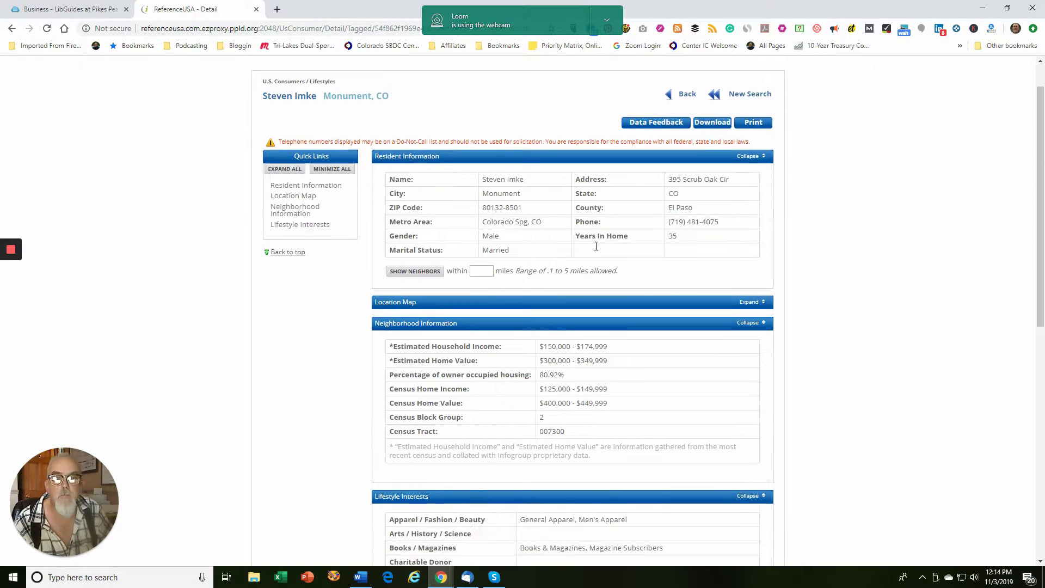
pyautogui.scroll(-5, 624, 228)
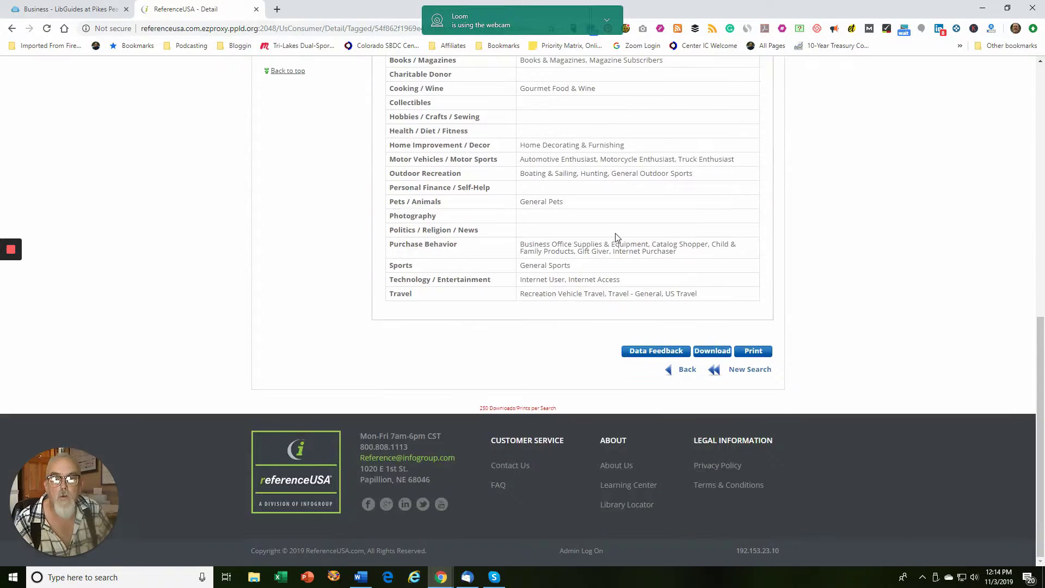
pyautogui.scroll(2, 613, 234)
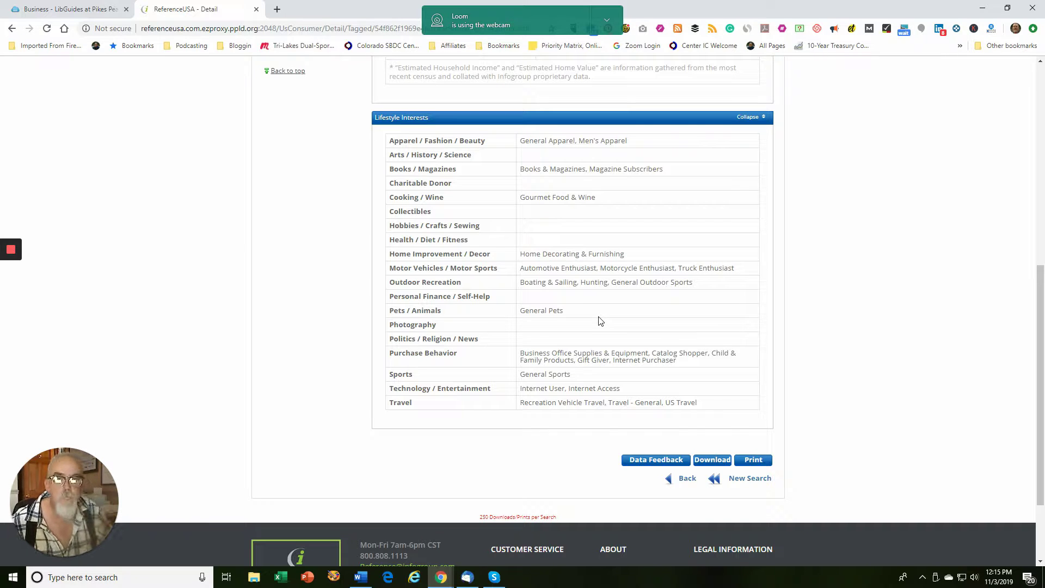
# Return from the record to the database search form and switch to Advanced Search.
pyautogui.click(11, 30)
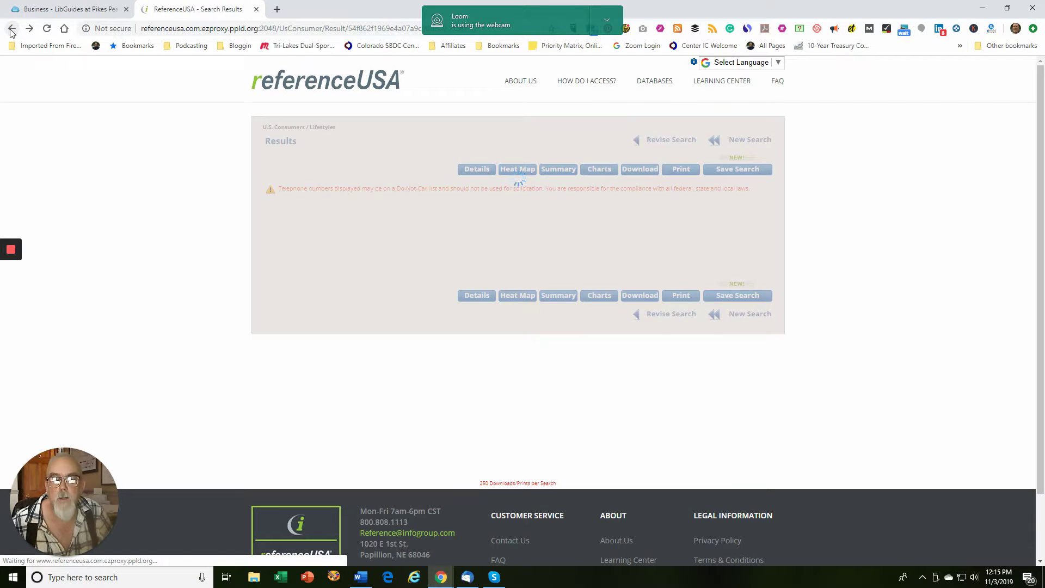
pyautogui.click(11, 30)
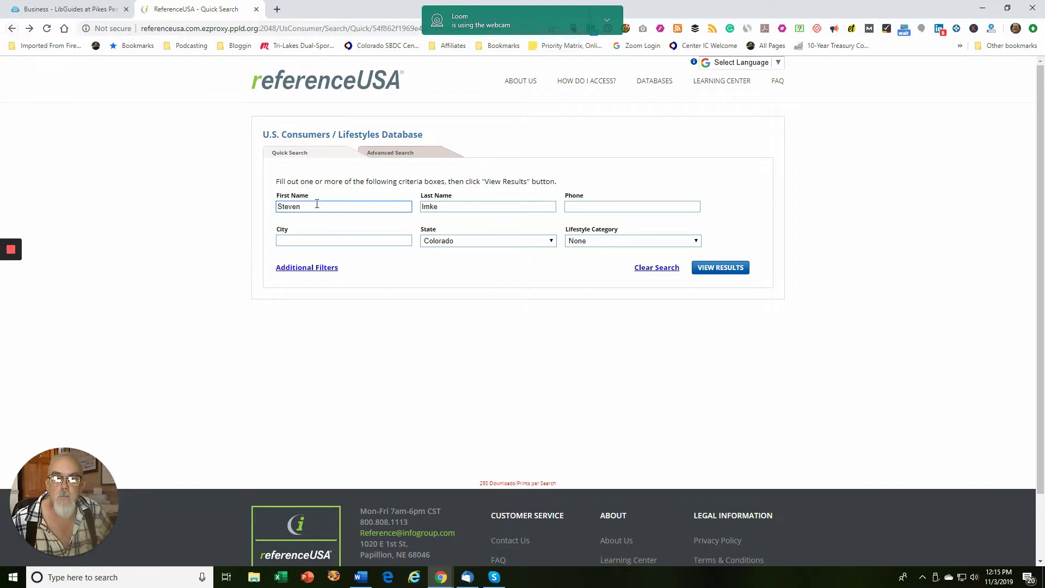
pyautogui.click(398, 155)
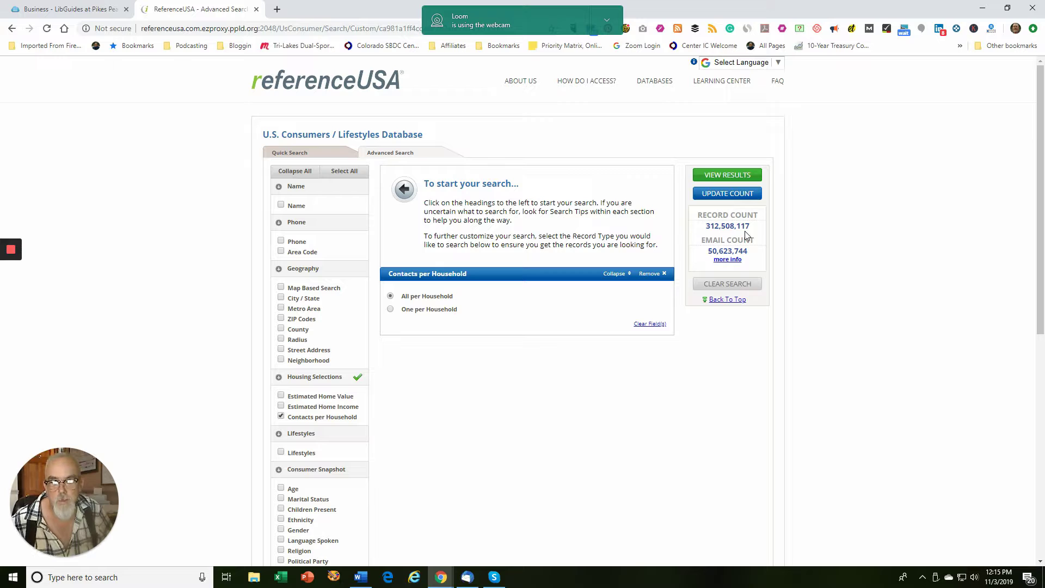
# Add a City / State filter for Monument, CO under Colorado and update the record count.
pyautogui.click(281, 298)
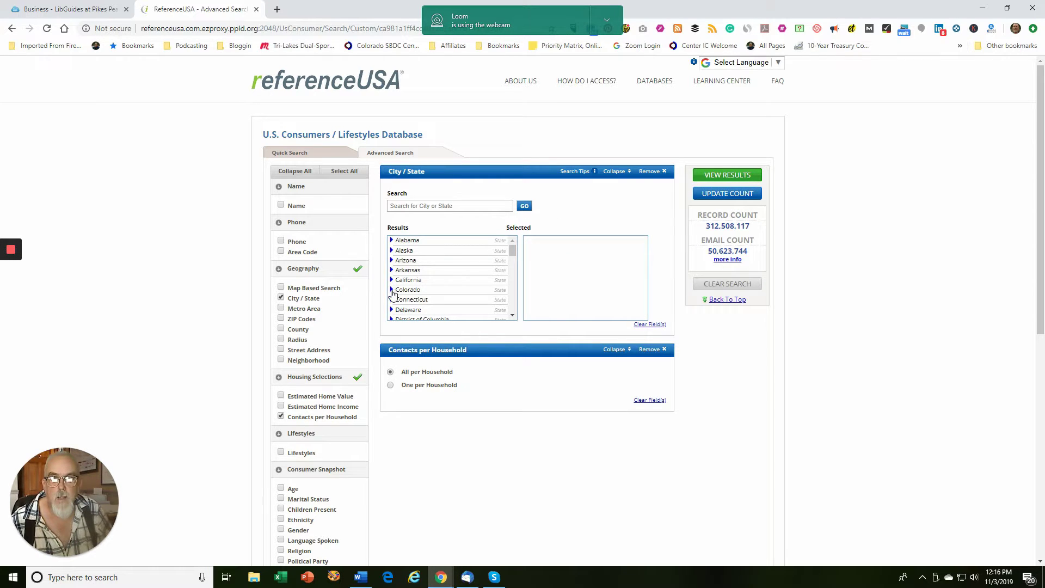
pyautogui.click(392, 290)
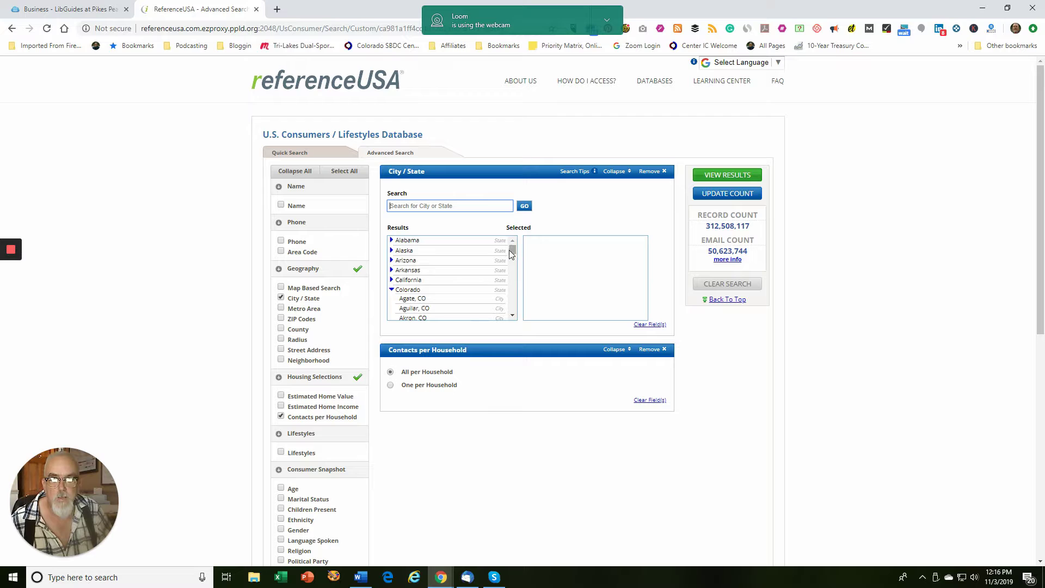
pyautogui.scroll(-2, 511, 252)
pyautogui.moveTo(511, 253); pyautogui.dragTo(511, 286)
pyautogui.scroll(3, 455, 280)
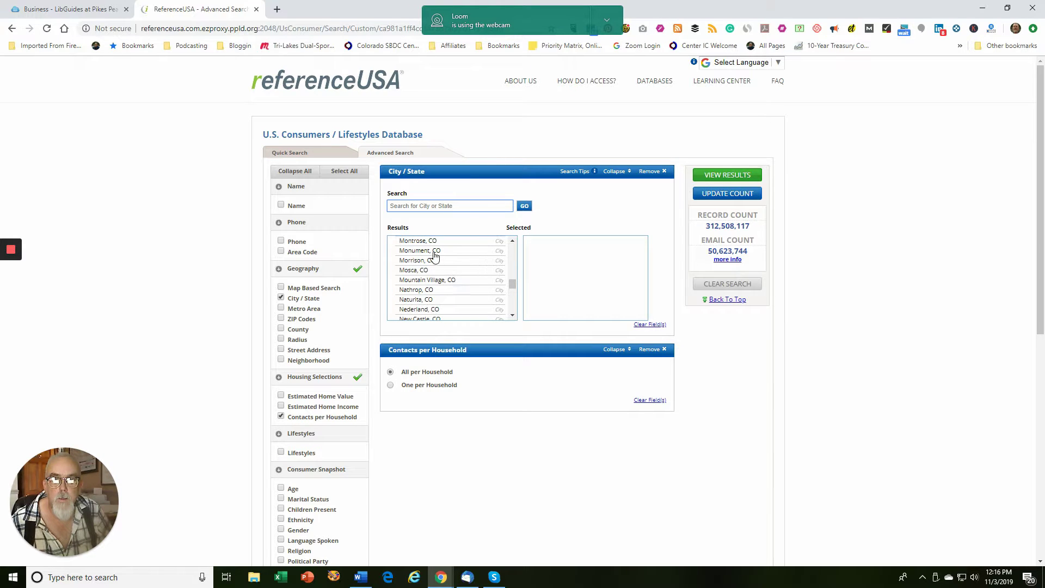
pyautogui.click(435, 252)
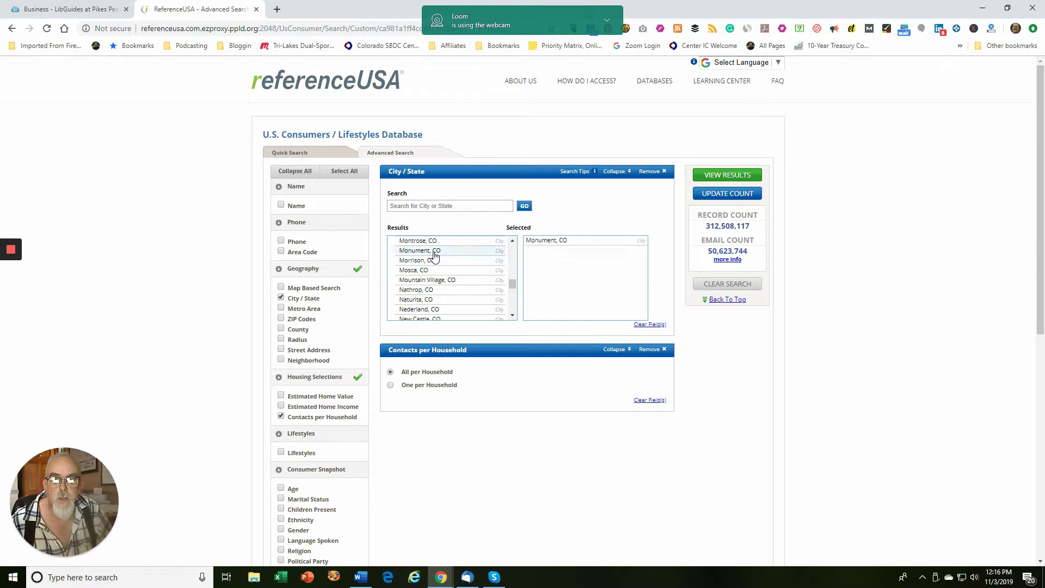
pyautogui.click(726, 195)
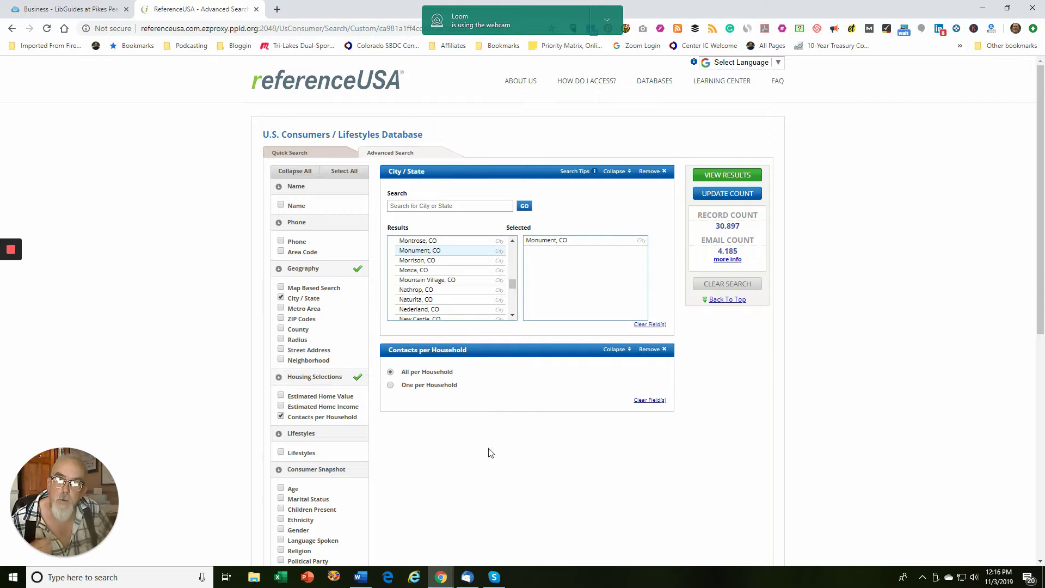
# Add the Lifestyles filter and select Motorcycle Enthusiast under Motor Vehicles / Motor sports.
pyautogui.scroll(-3, 379, 485)
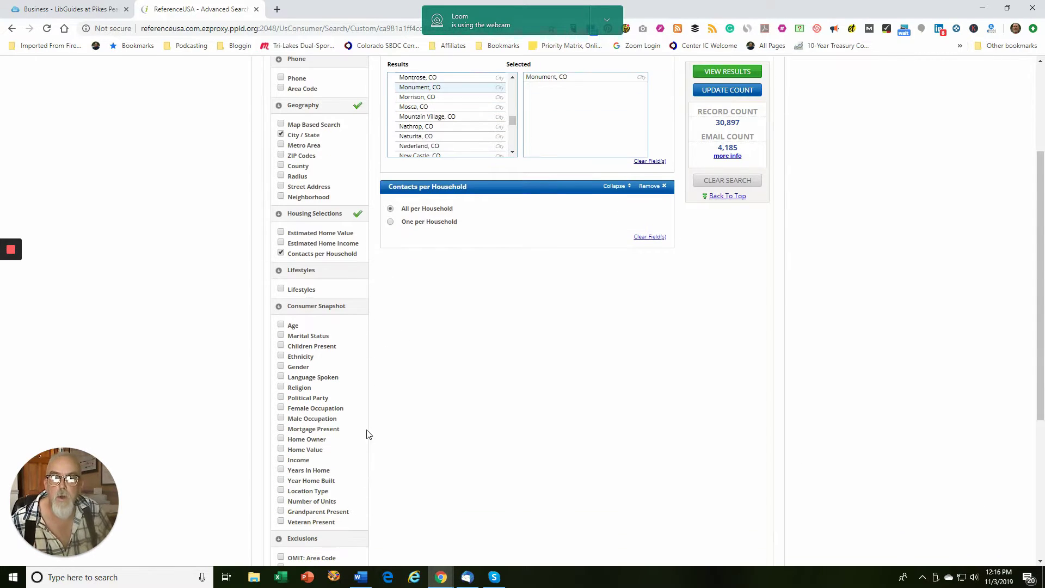
pyautogui.click(281, 289)
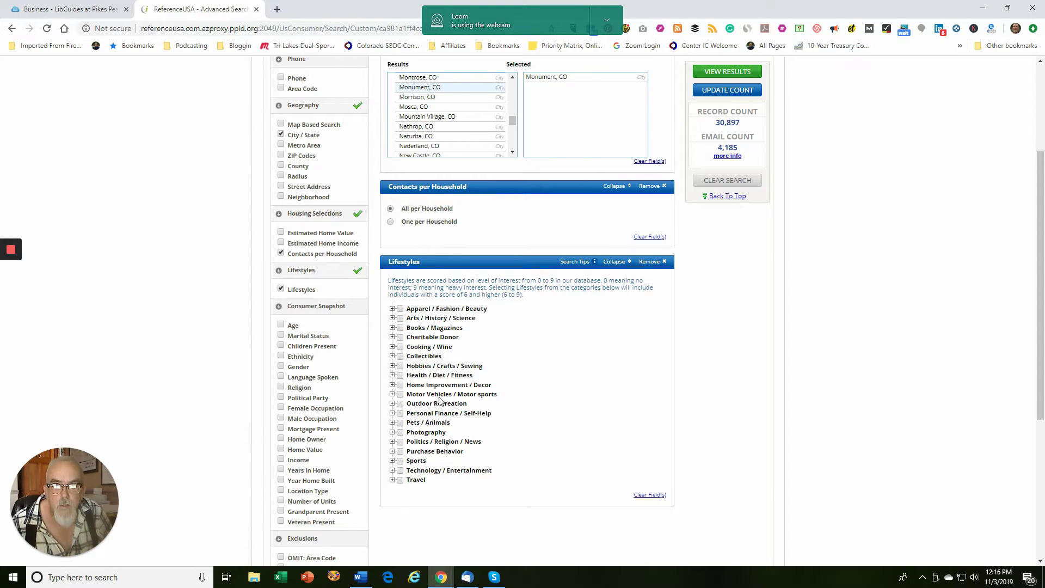
pyautogui.click(393, 395)
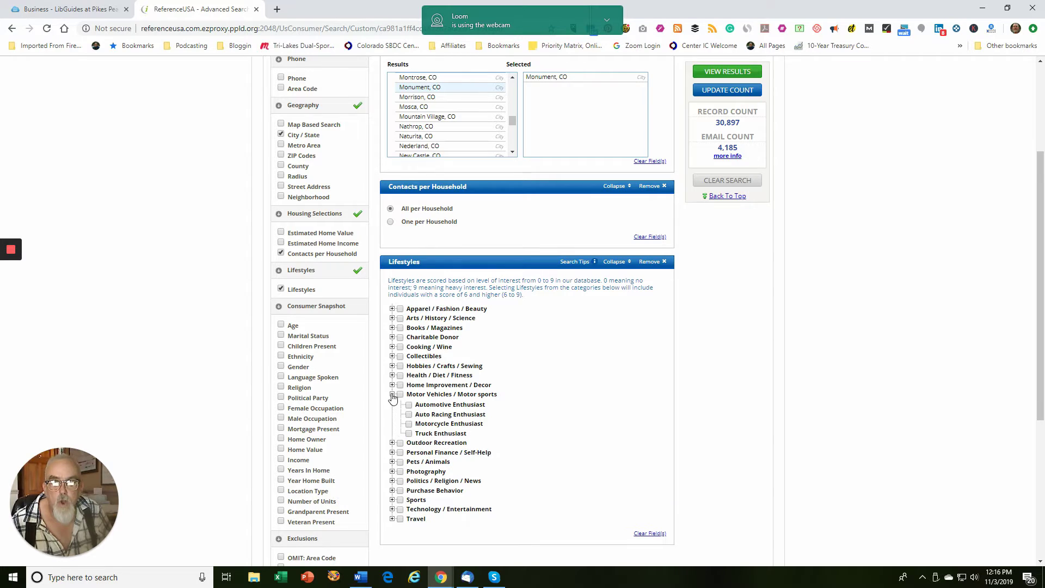
pyautogui.click(408, 425)
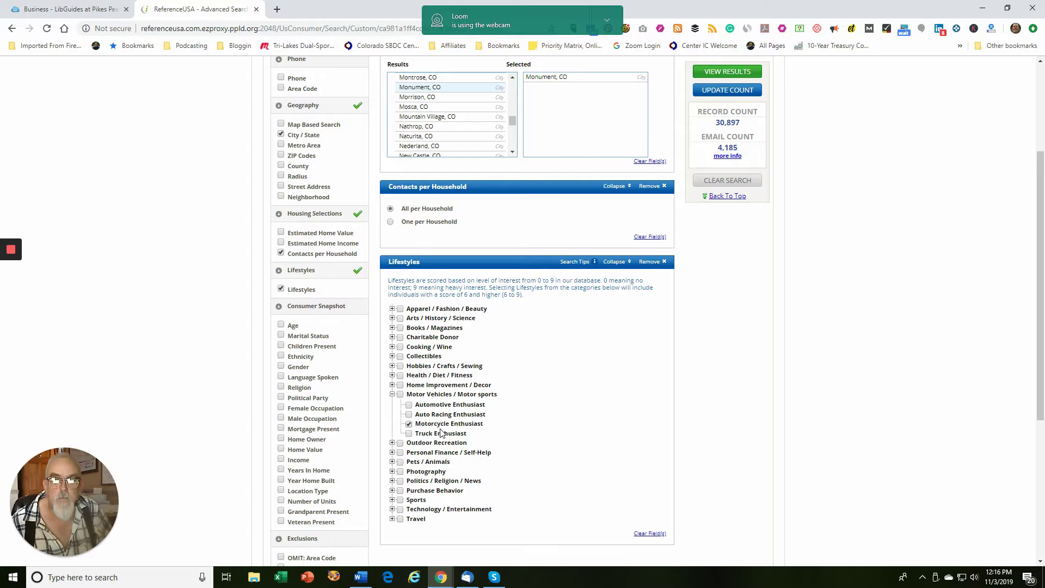
# Update the record count, open the results for Monument motorcycle enthusiasts, and review the listed names, addresses and phone numbers.
pyautogui.click(726, 91)
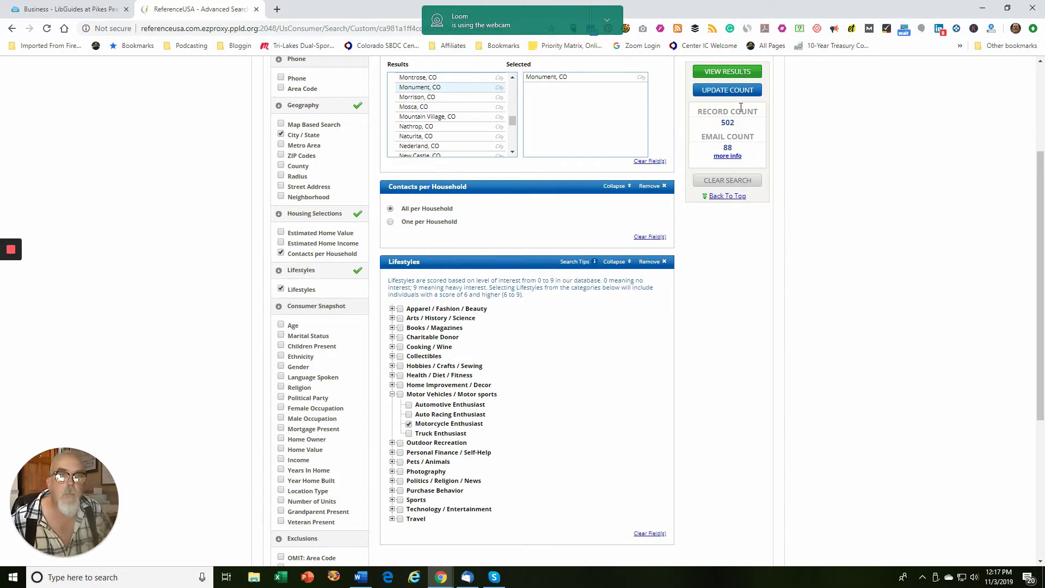
pyautogui.click(726, 71)
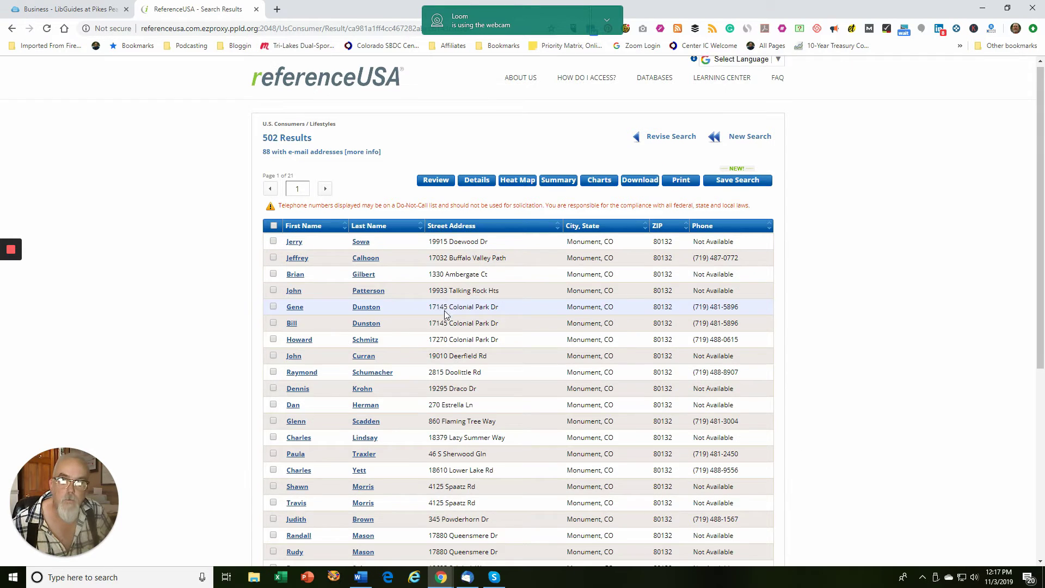
pyautogui.scroll(-6, 384, 283)
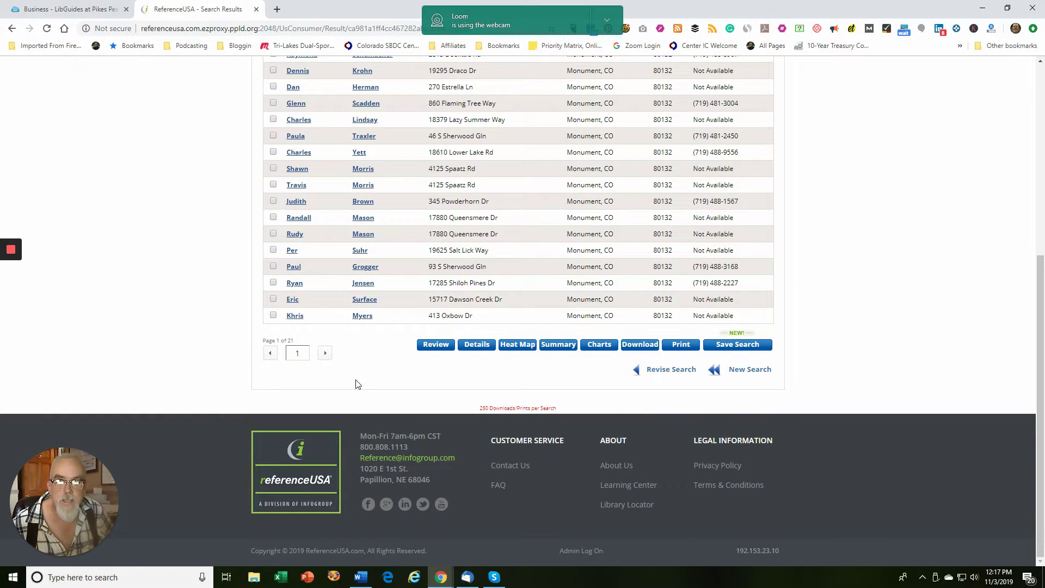
pyautogui.scroll(4, 381, 351)
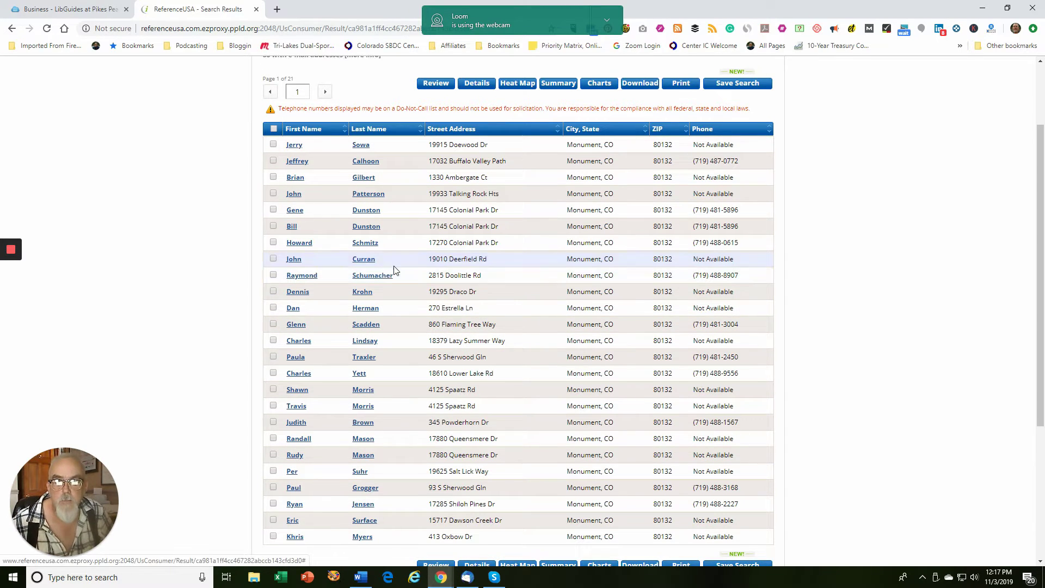
pyautogui.scroll(1, 394, 267)
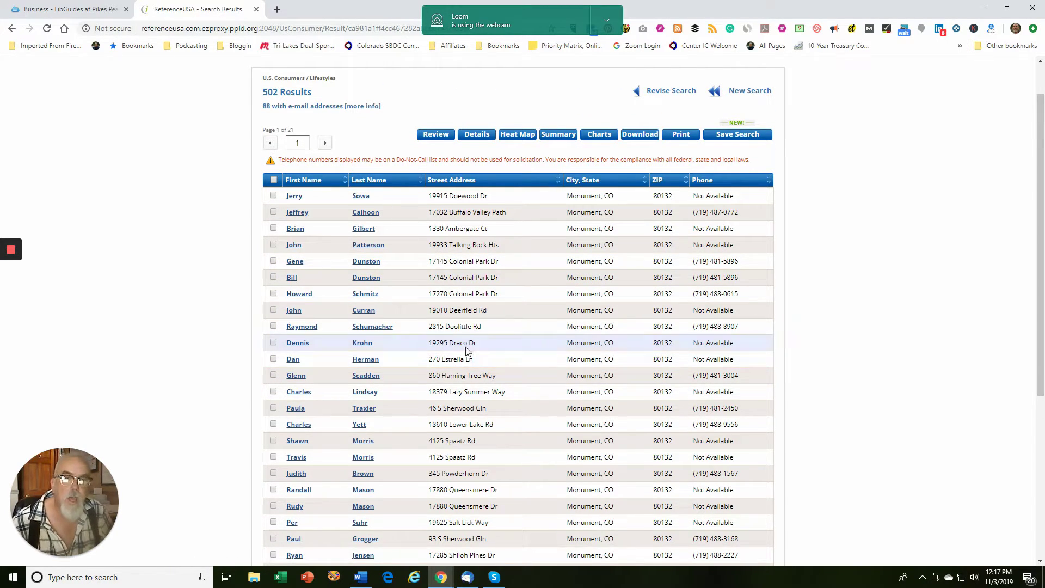
pyautogui.scroll(1, 468, 351)
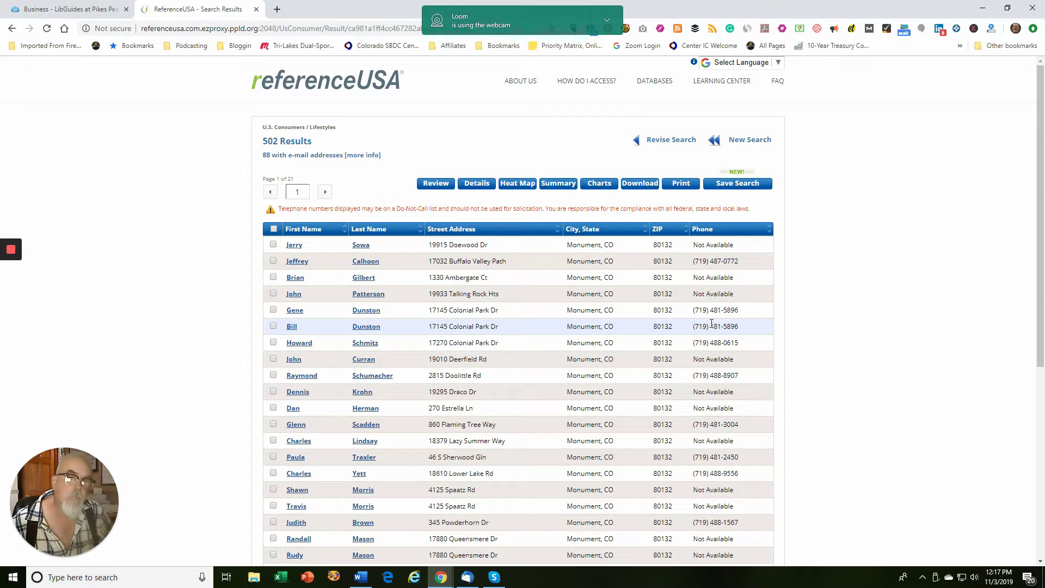
# Open the heat map of the search results and zoom in near Monument and Woodmoor to examine individual consumer locations.
pyautogui.click(520, 185)
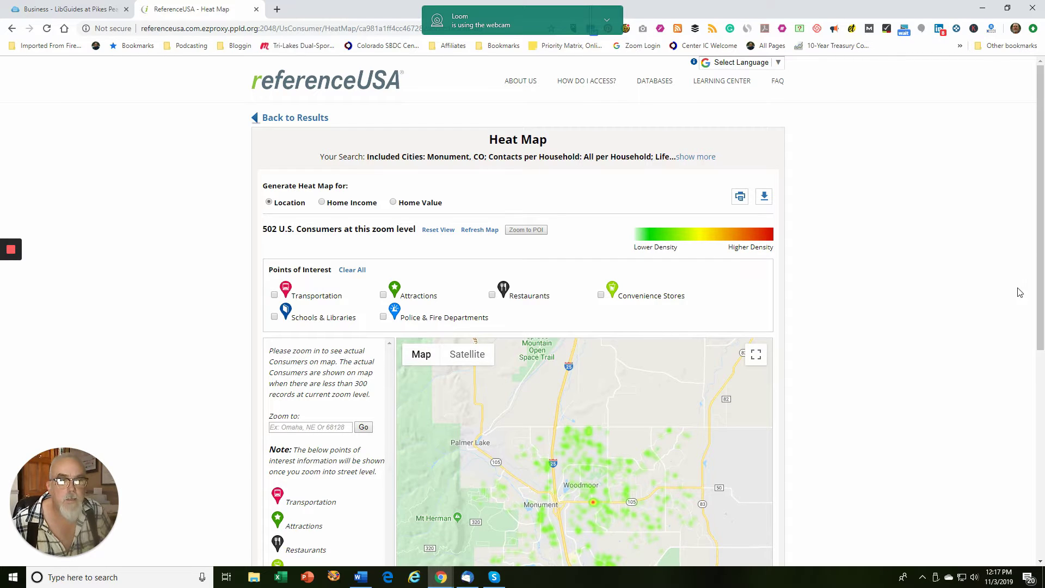
pyautogui.moveTo(1037, 285); pyautogui.dragTo(1033, 360)
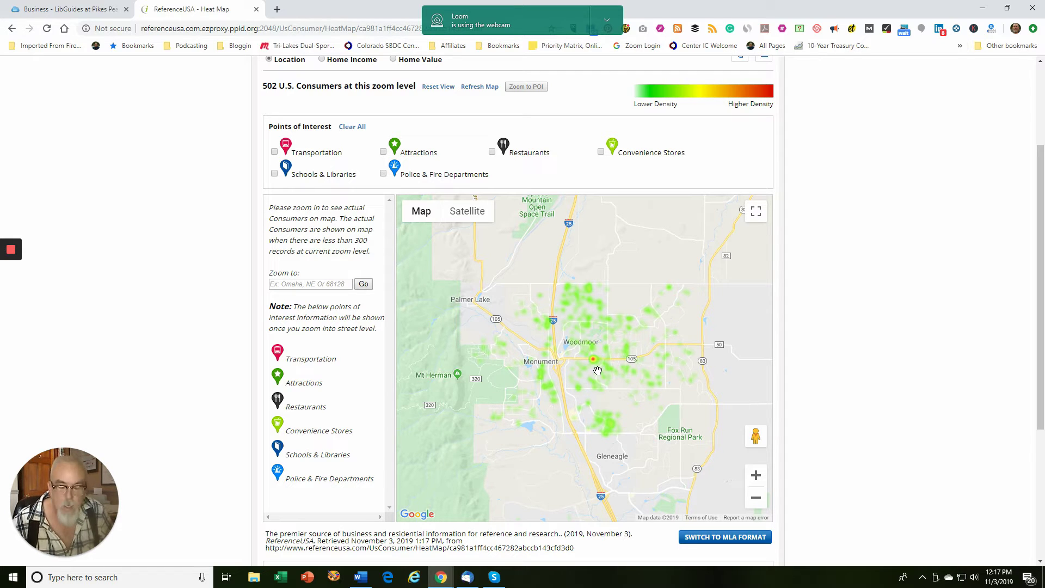
pyautogui.scroll(1, 586, 378)
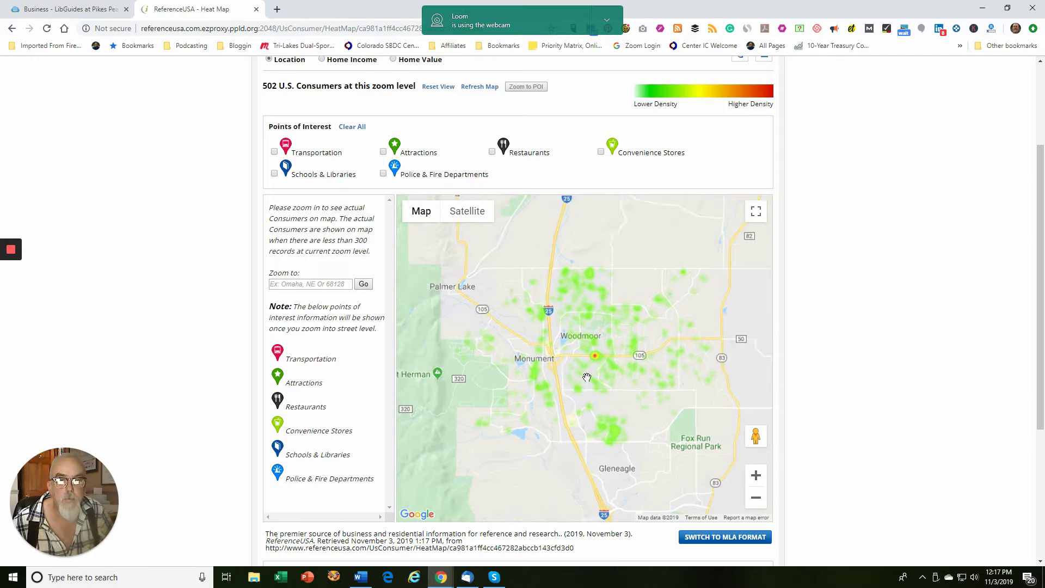
pyautogui.scroll(2, 586, 377)
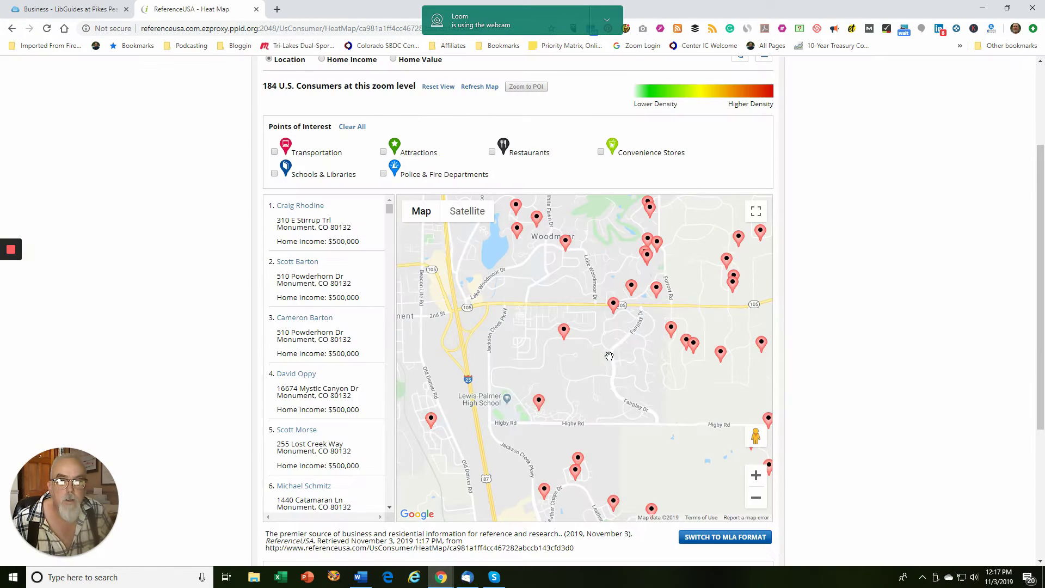